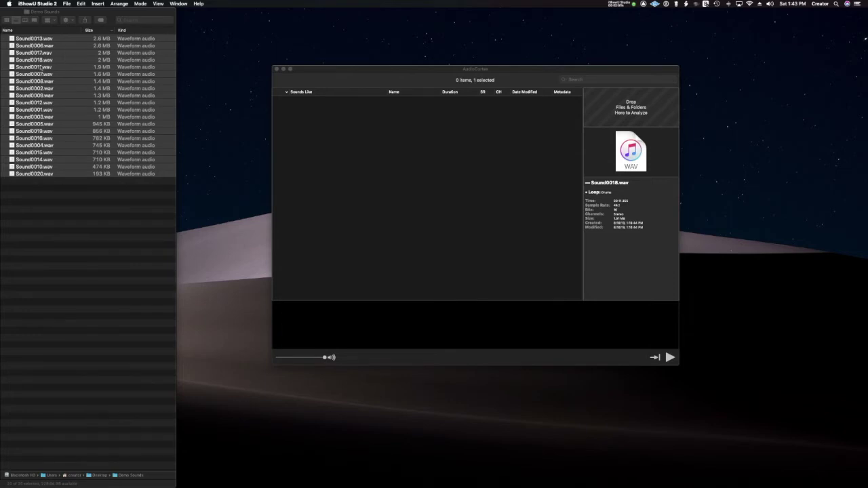
Select all twenty Demo Sounds WAV files in Finder and drop them into AudioCortex for analysis
click(42, 68)
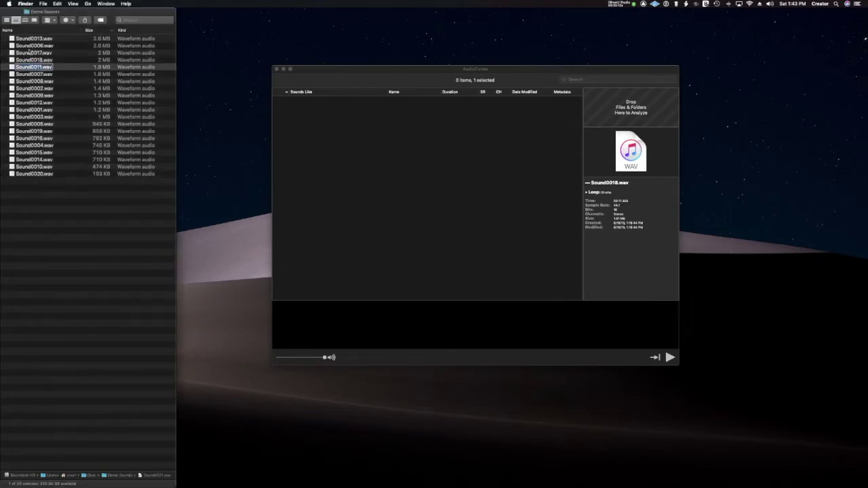
click(30, 52)
key(super+a)
drag(31, 51, 651, 115)
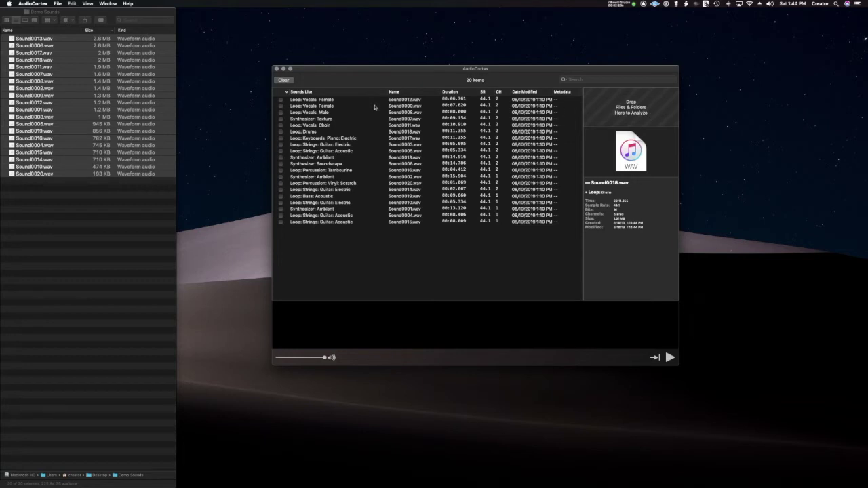
Audition the female, male and choir vocal loops, Synthesizer: Texture and the drums loop
click(341, 100)
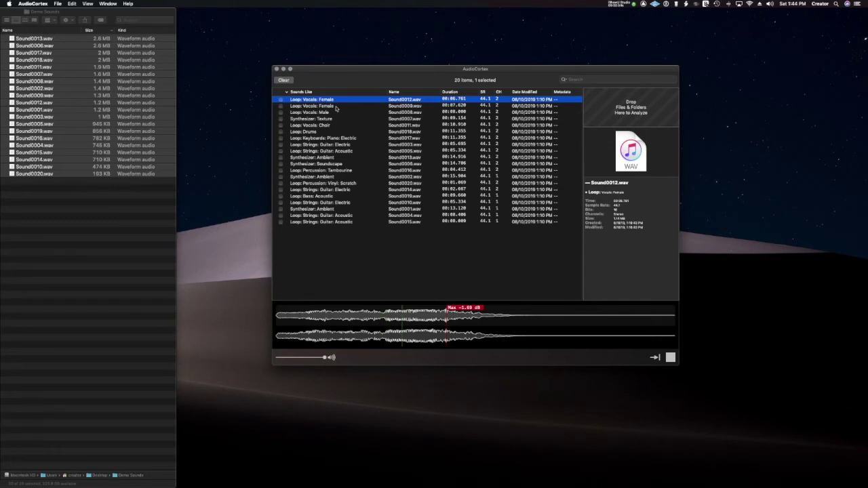
click(335, 107)
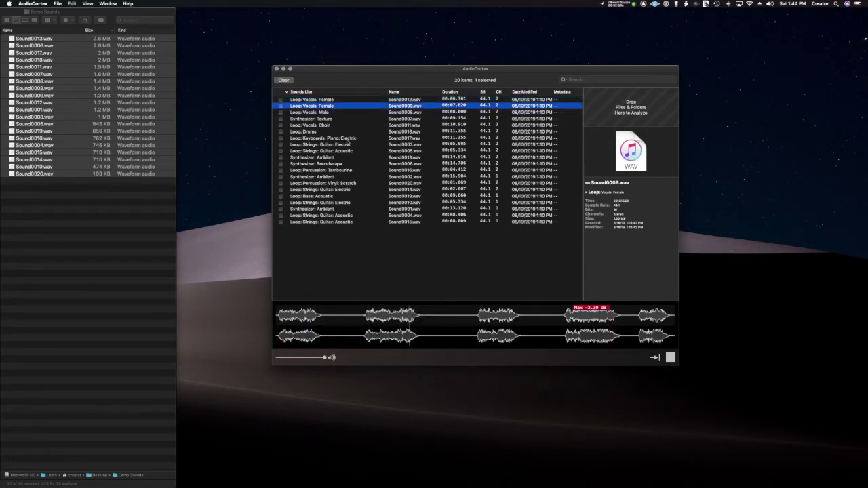
click(333, 113)
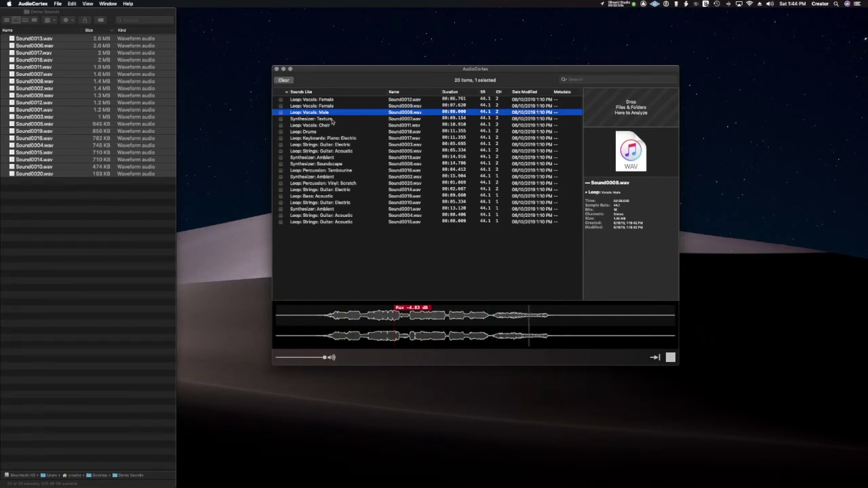
click(332, 119)
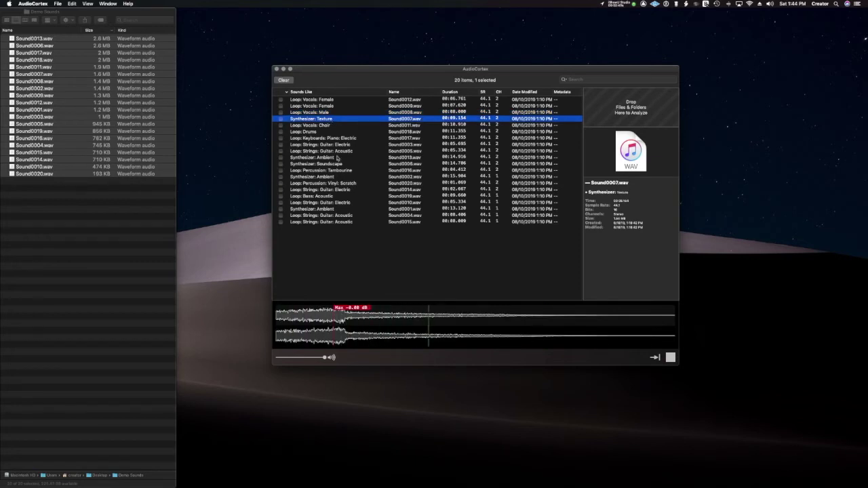
click(331, 126)
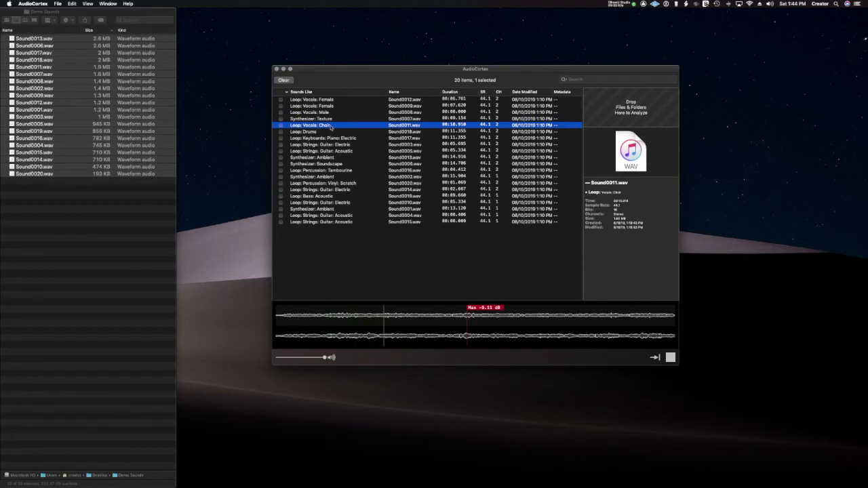
click(324, 132)
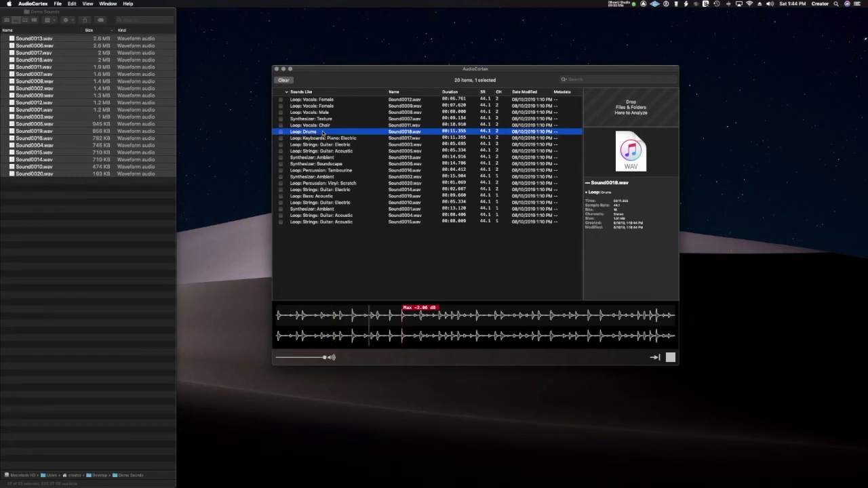
Audition the electric piano, electric and acoustic guitar, ambient synth, Soundscape and tambourine sounds
click(324, 138)
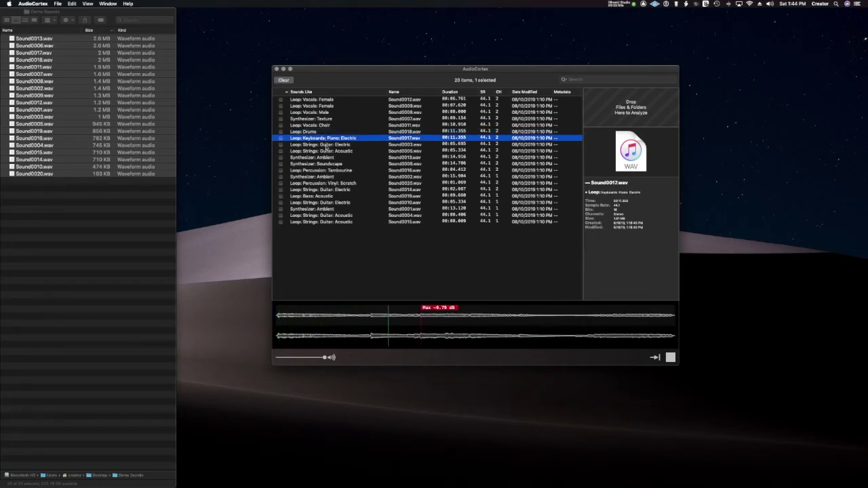
click(326, 145)
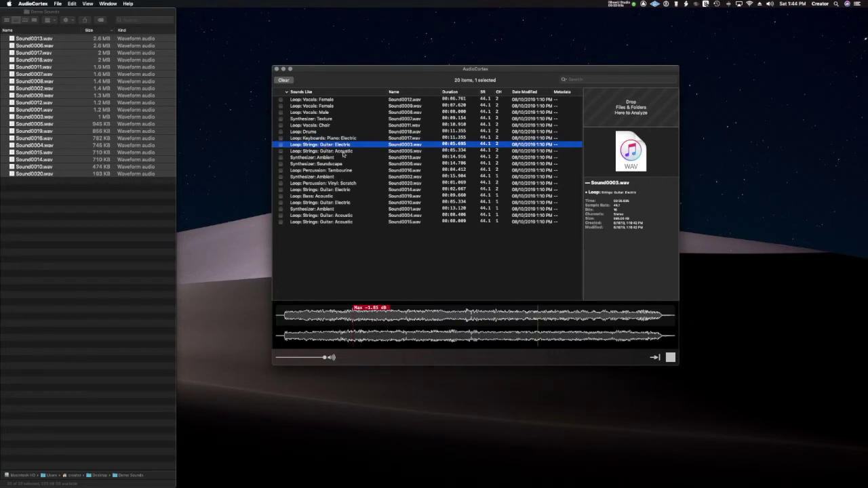
click(343, 152)
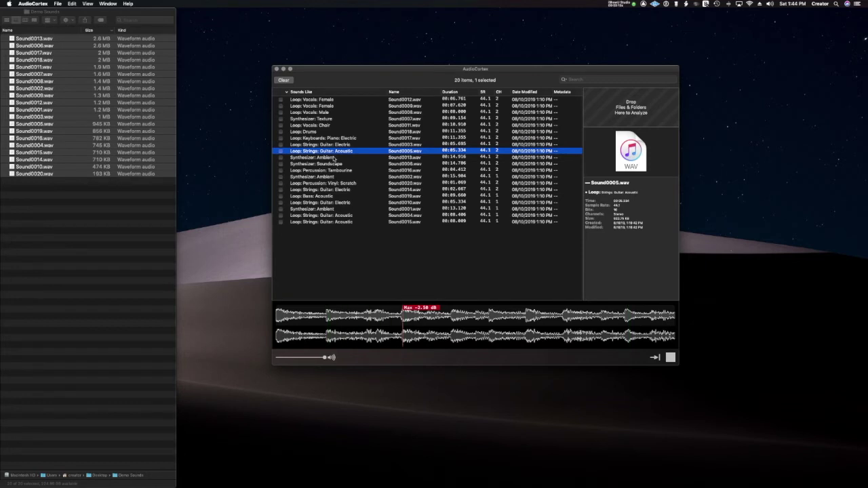
click(332, 158)
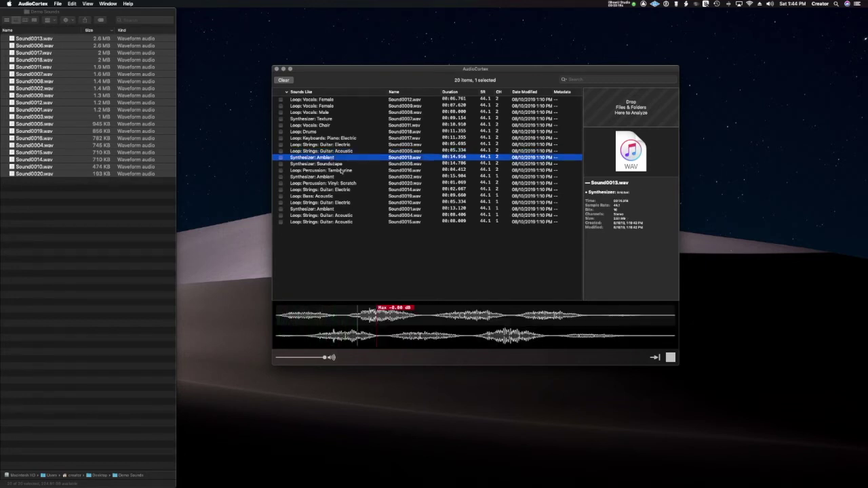
click(338, 164)
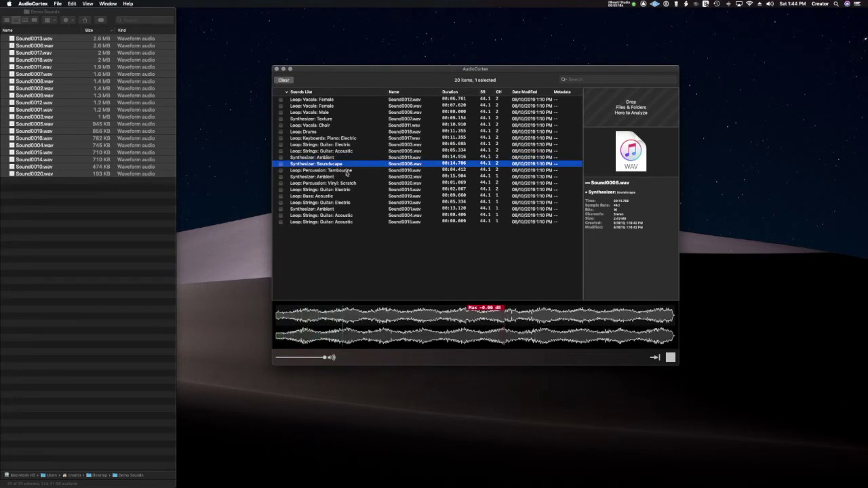
click(347, 173)
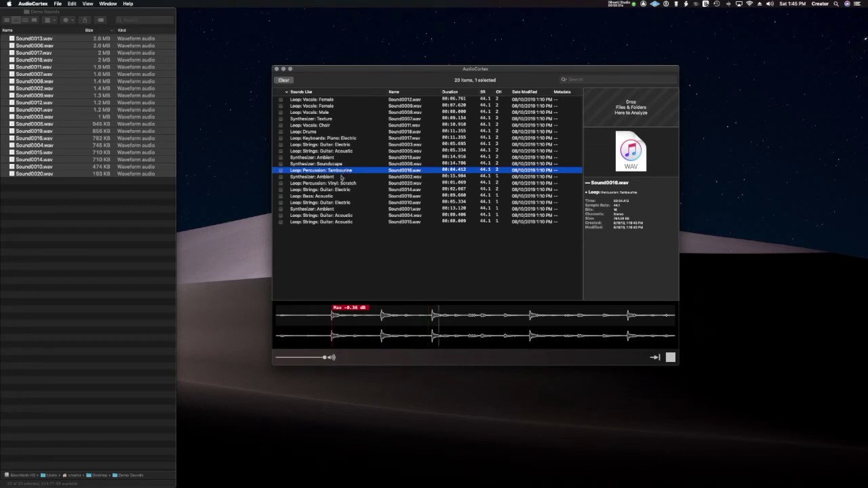
Audition Sound0002, Sound0014, the bass loop and Sound0010, stop playback, then play Sound0001, Sound0004 and Sound0015
click(339, 177)
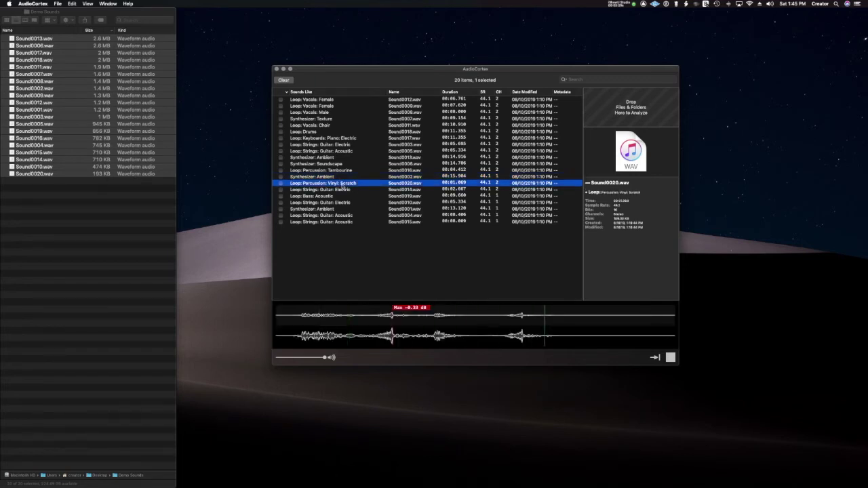
click(343, 191)
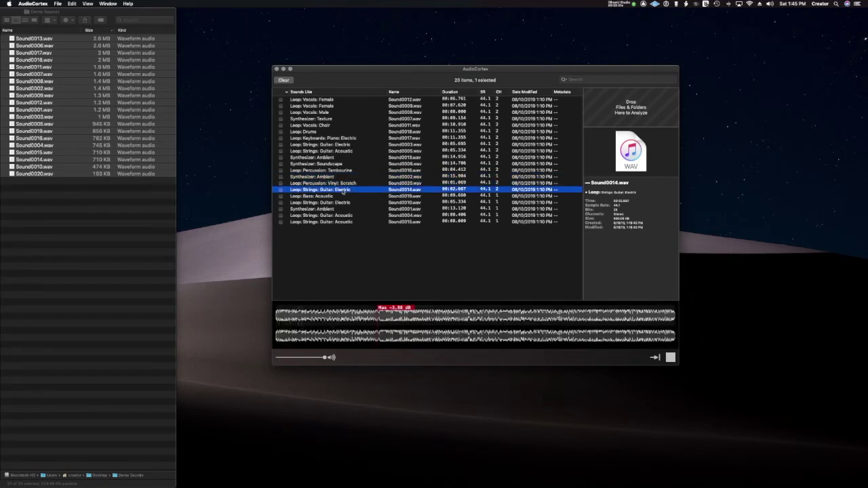
click(334, 197)
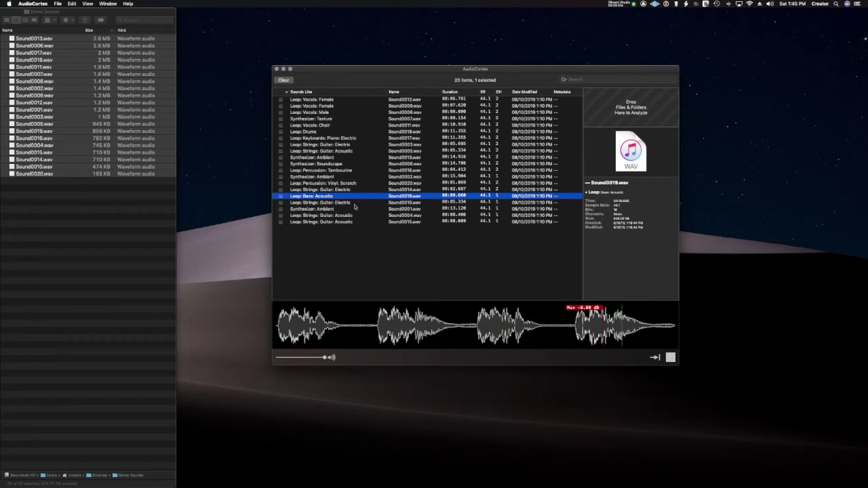
click(352, 203)
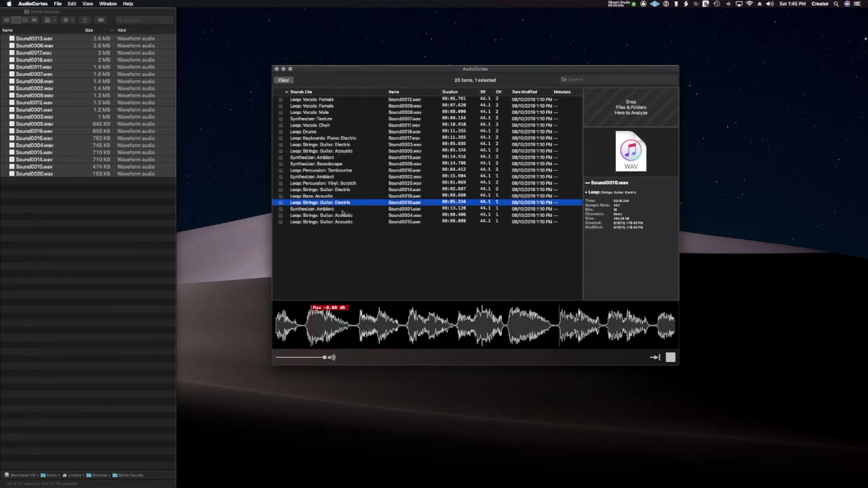
click(670, 359)
click(332, 210)
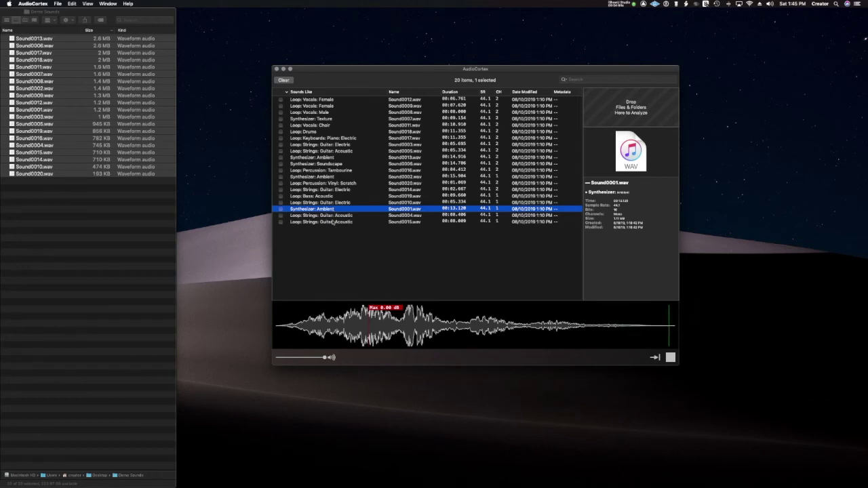
click(332, 216)
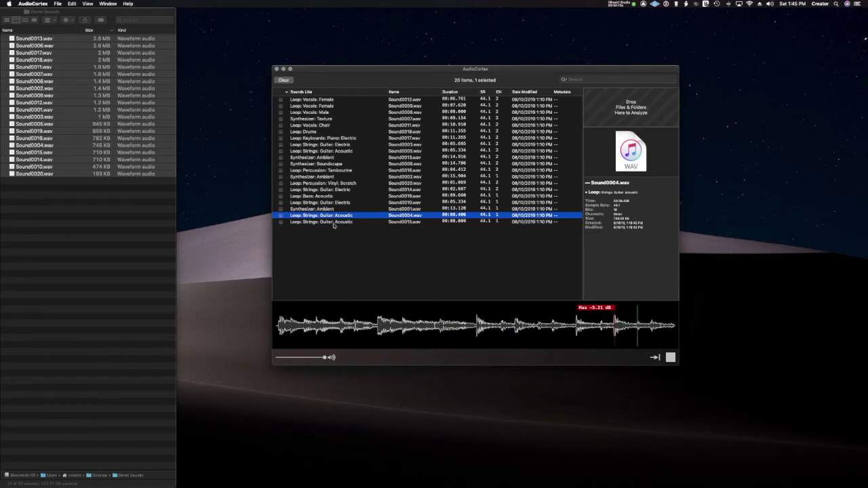
click(333, 223)
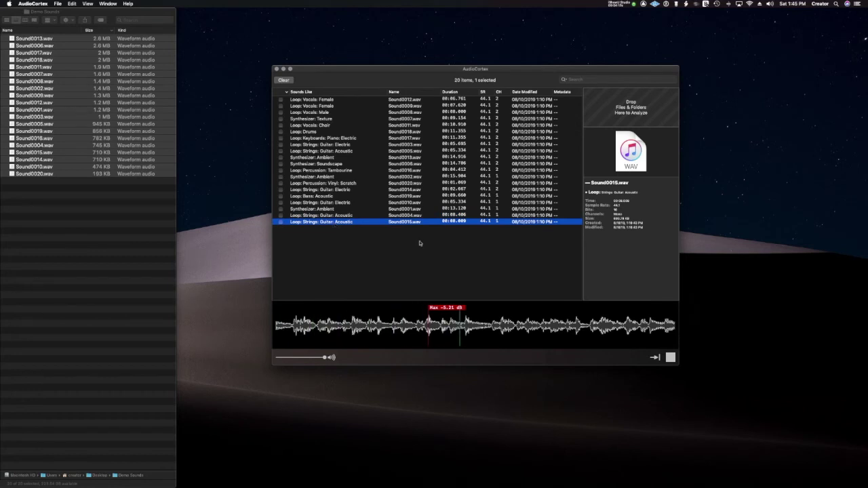
Lower the playback volume with the slider and place the cursor in the Search field
drag(325, 357, 299, 361)
click(589, 80)
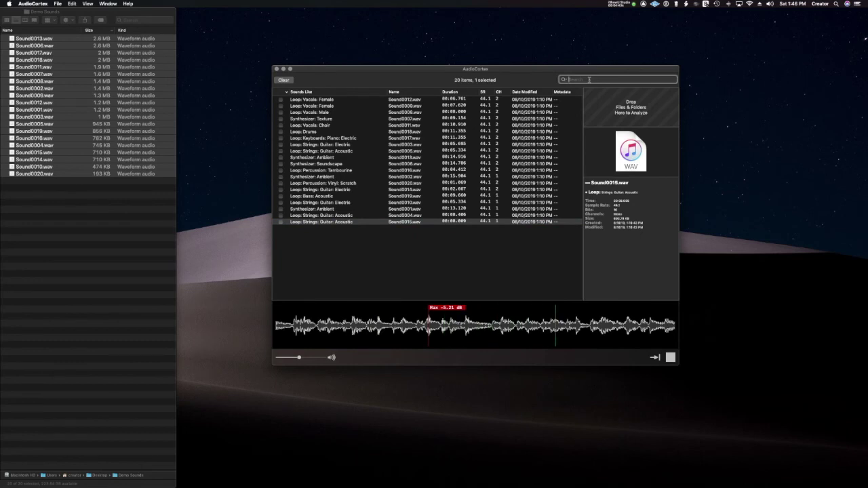
Search 'Vocals' to show the four vocal sounds, then clear it and scroll to view the Path column
text(Vocals)
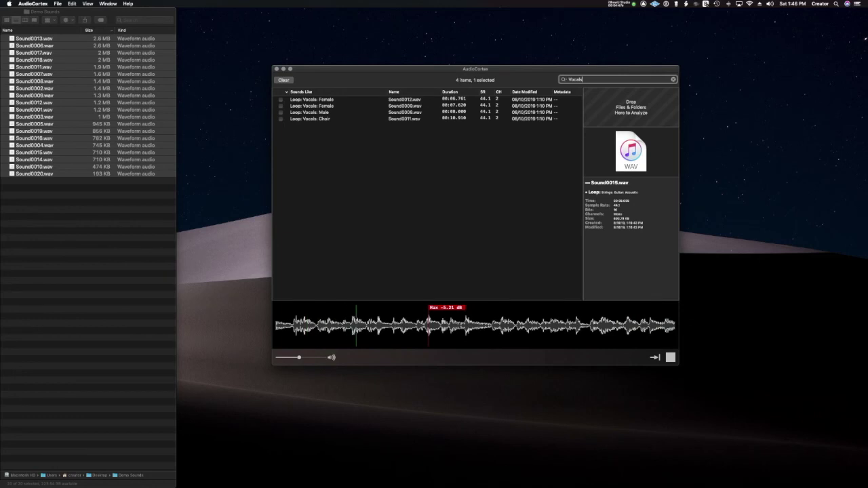
key(Escape)
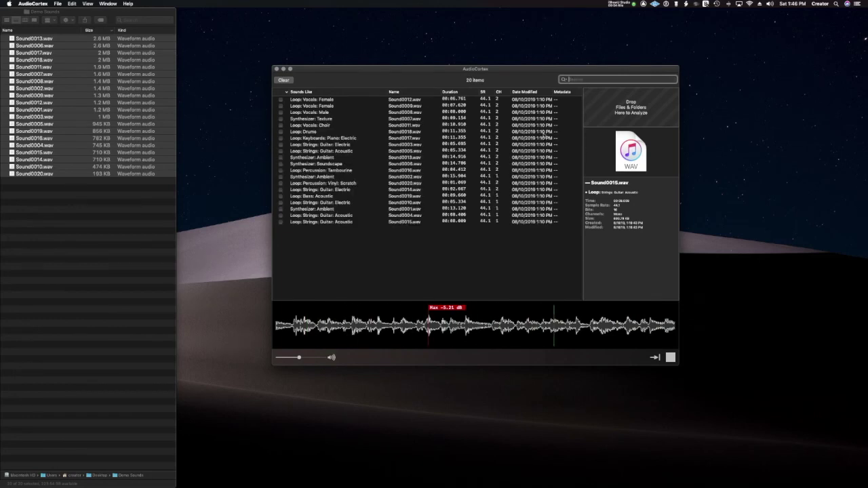
scroll(544, 136, right, 5)
scroll(463, 118, left, 5)
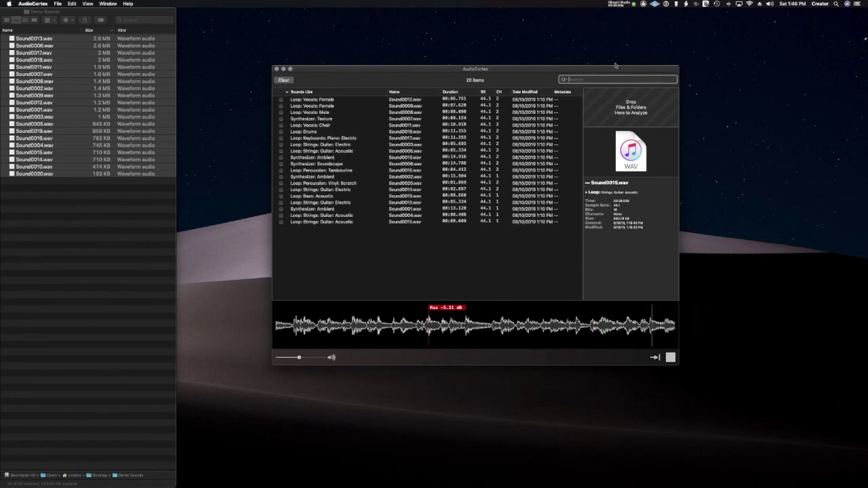
click(623, 5)
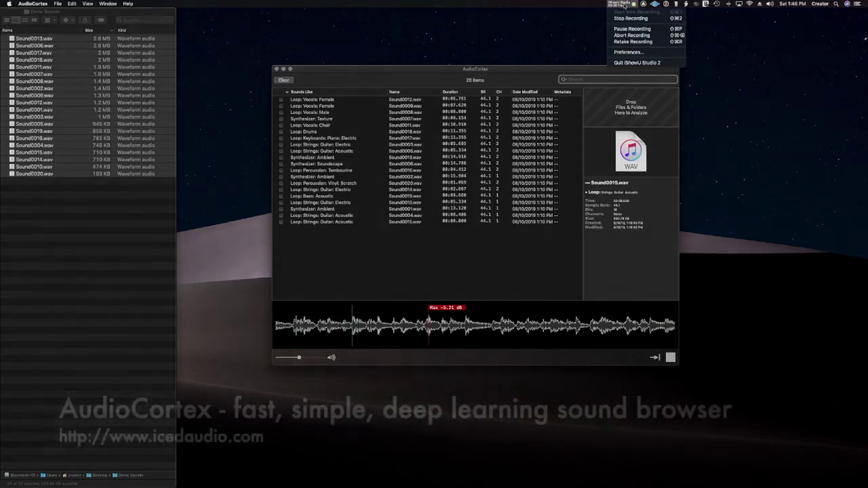